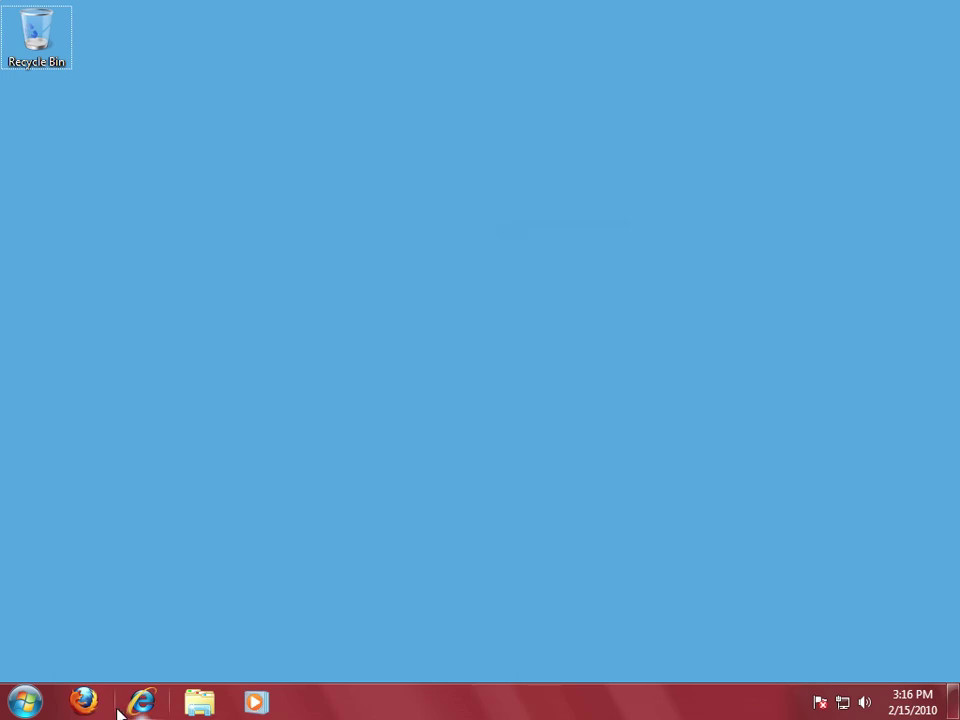
click(84, 695)
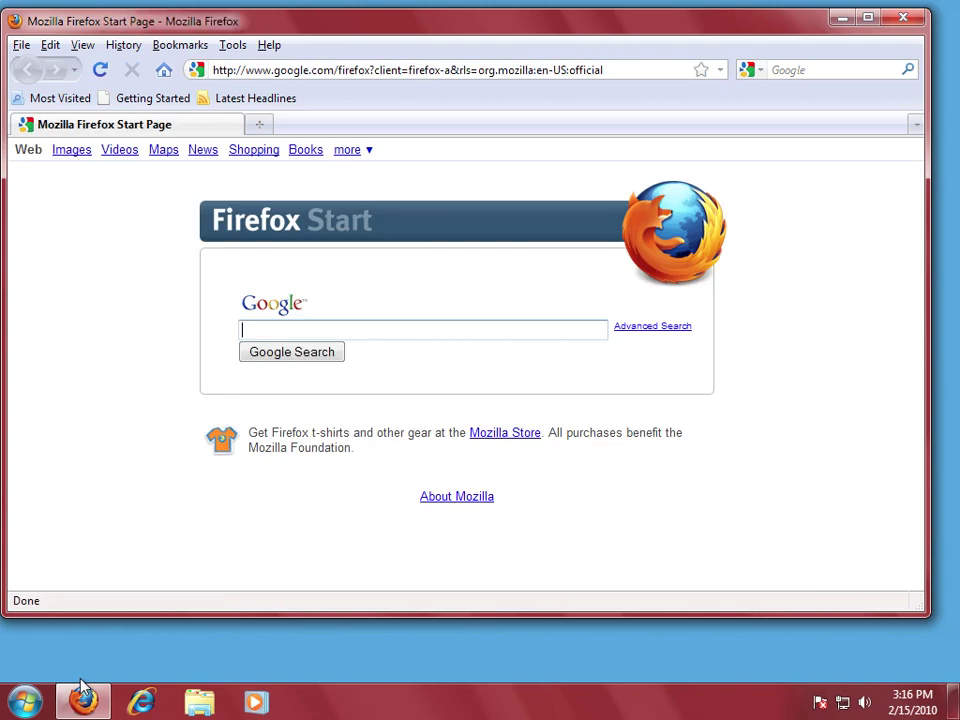
click(286, 69)
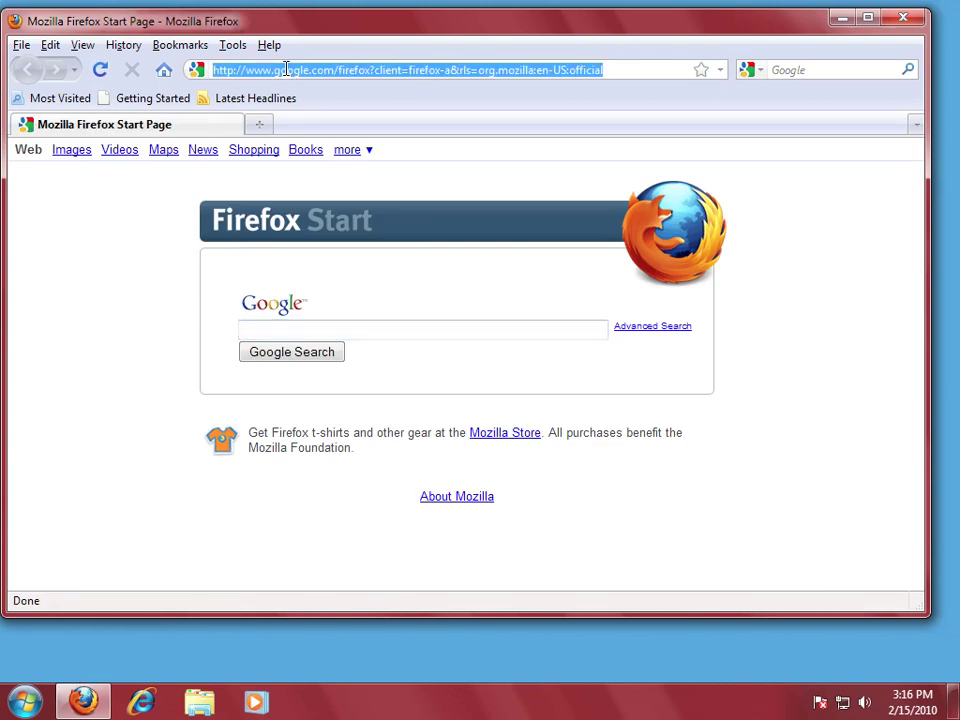
text(www.google.com)
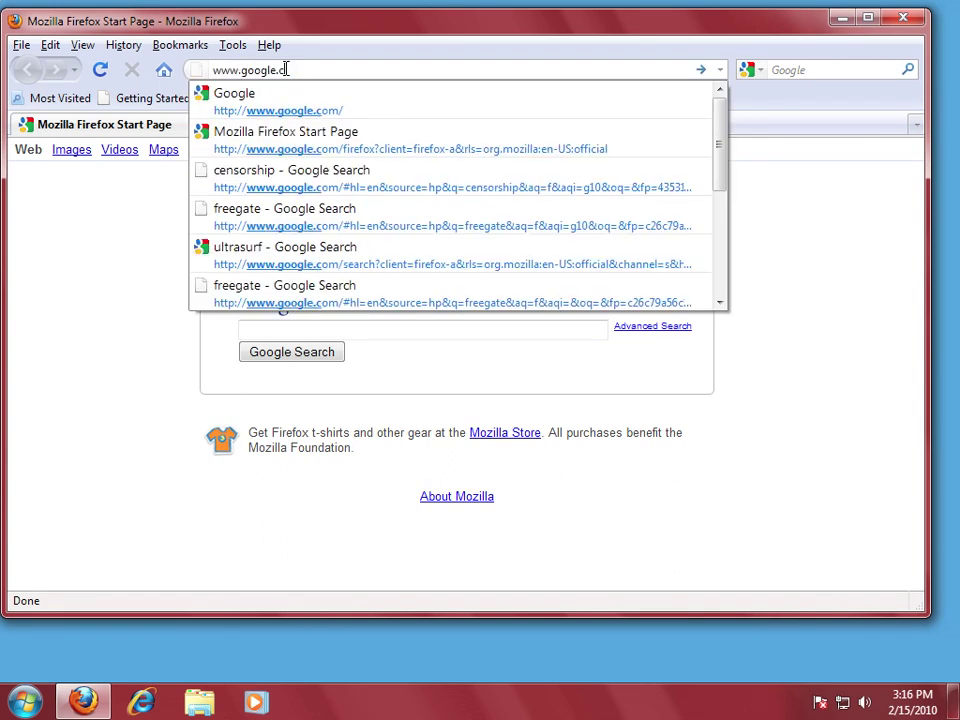
key(Return)
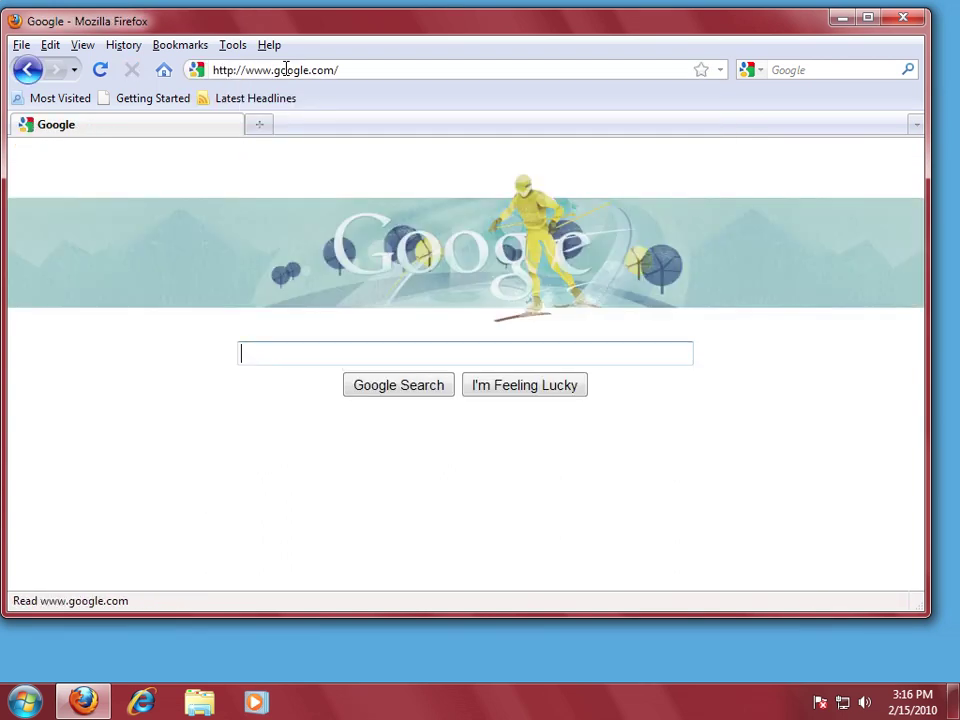
text(freegate)
key(Return)
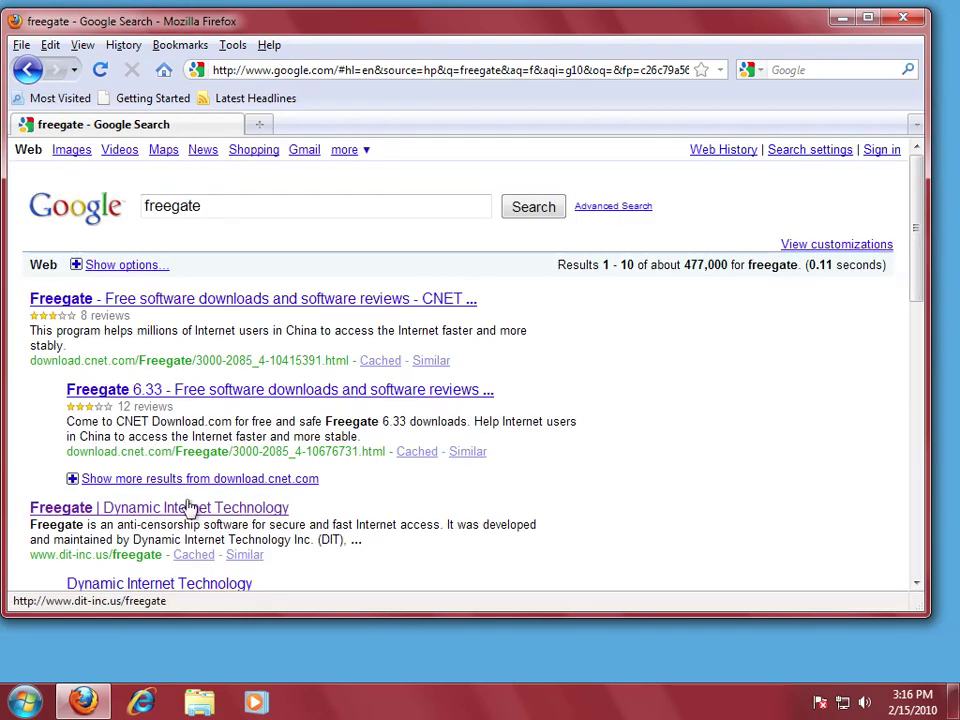
click(152, 518)
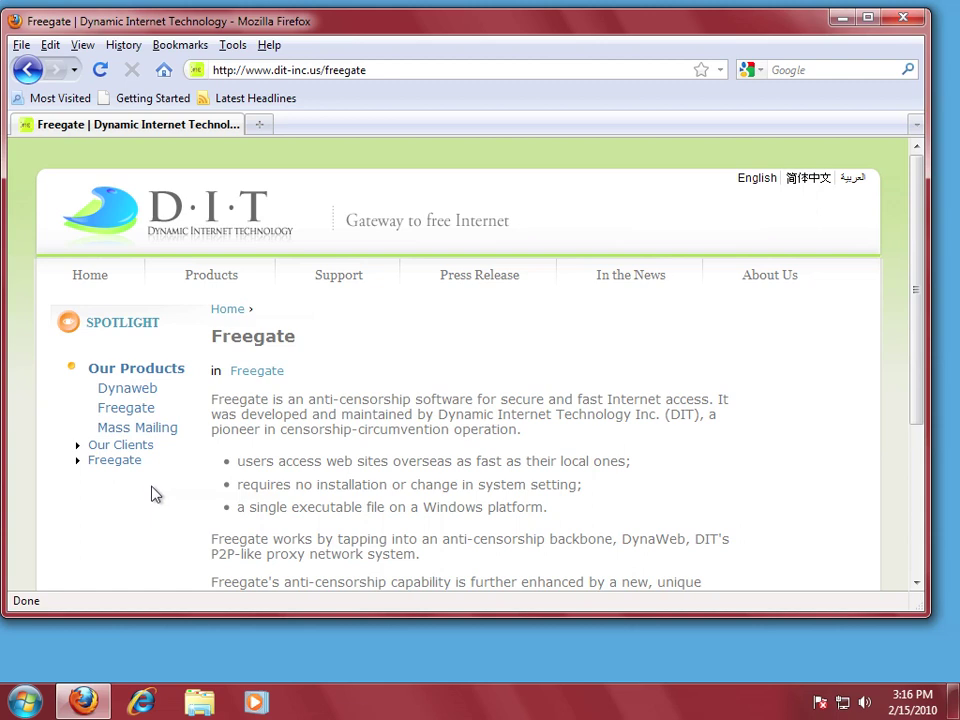
Expand the Freegate item in the DIT page's left sidebar to show Download, User Guide and Screenshots.
scroll(594, 467, down, 2)
scroll(594, 470, up, 2)
click(98, 464)
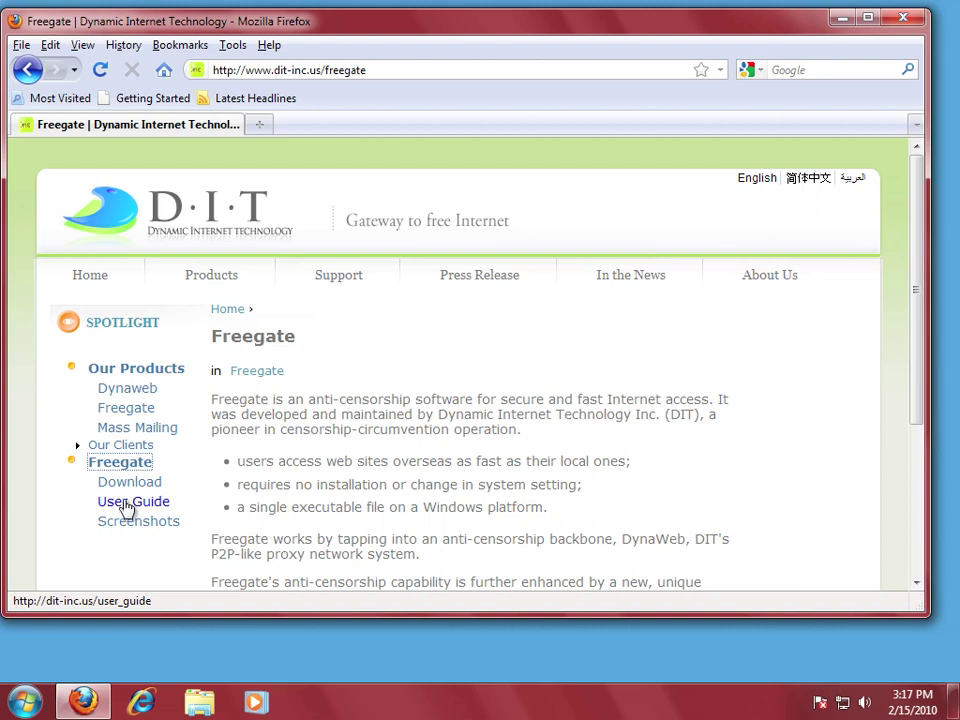
Save fg679p39c.exe, the Freegate 6.79 Professional Edition, from the download page and dismiss the Downloads list.
click(130, 489)
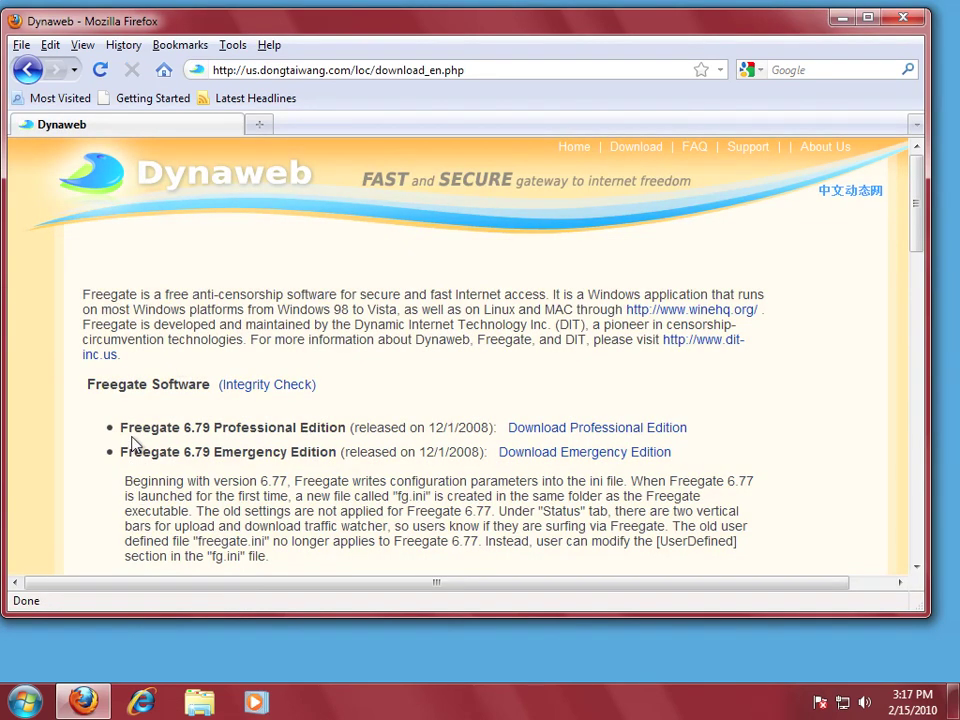
click(549, 430)
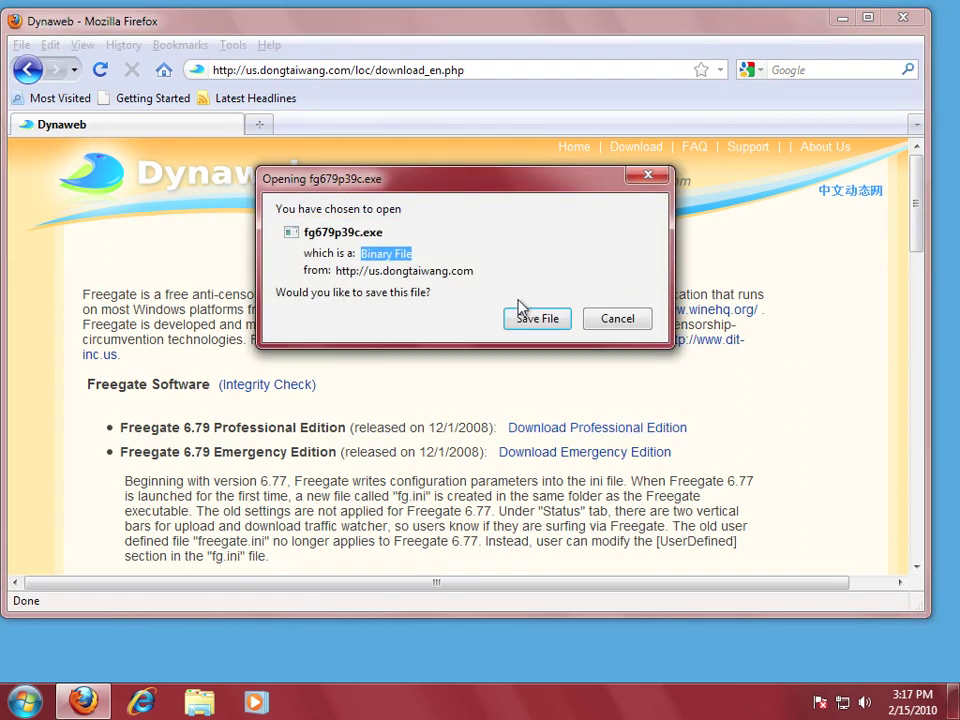
click(518, 318)
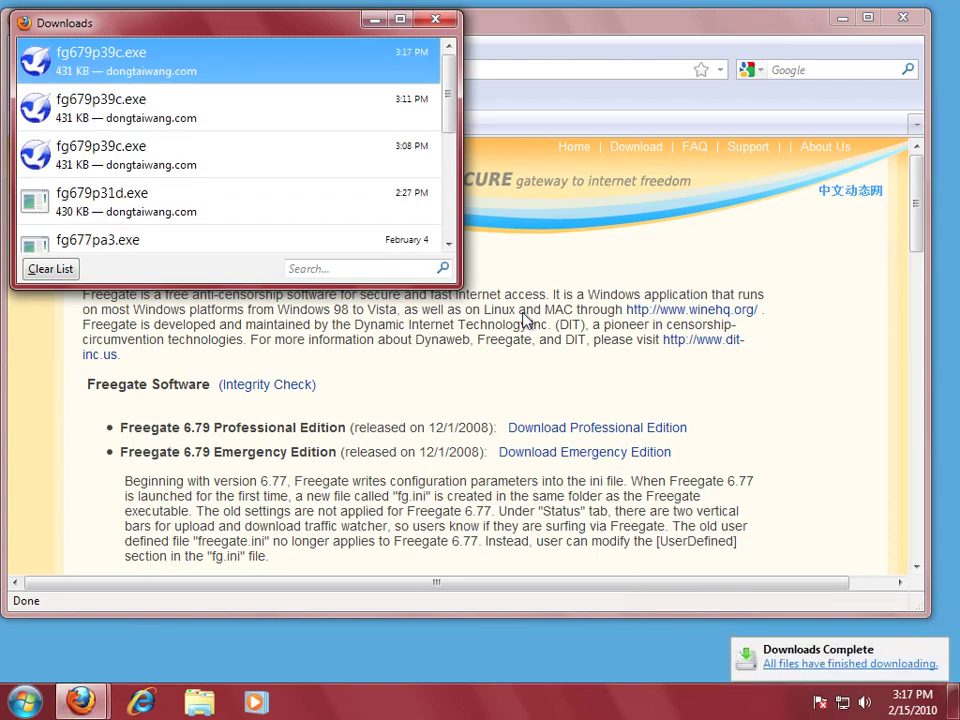
click(435, 19)
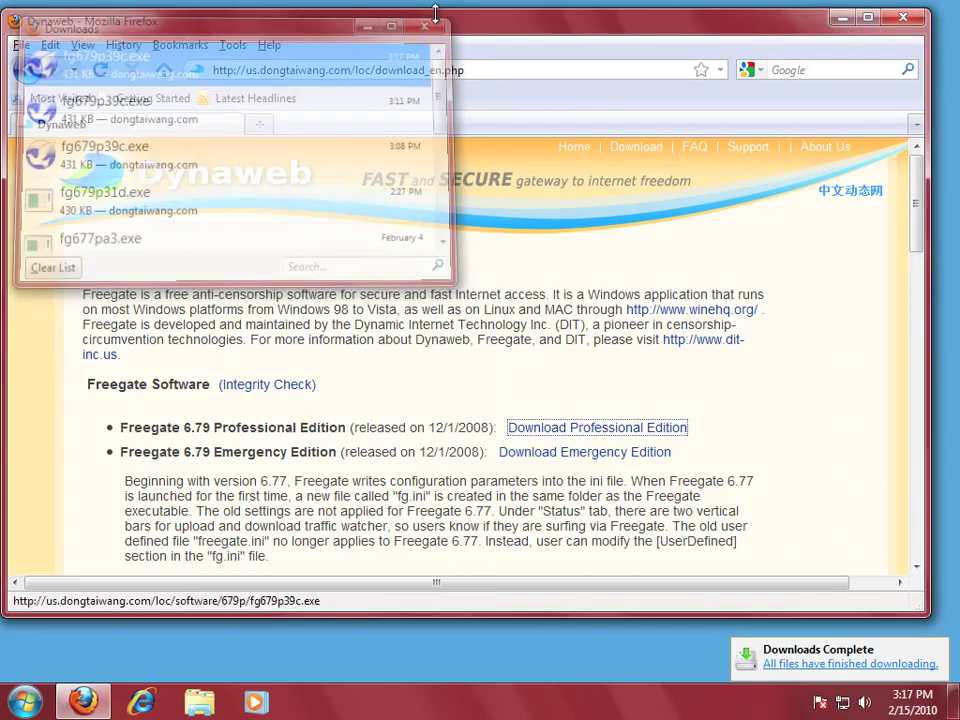
Close Firefox and show the Downloads folder in Windows Explorer.
click(900, 19)
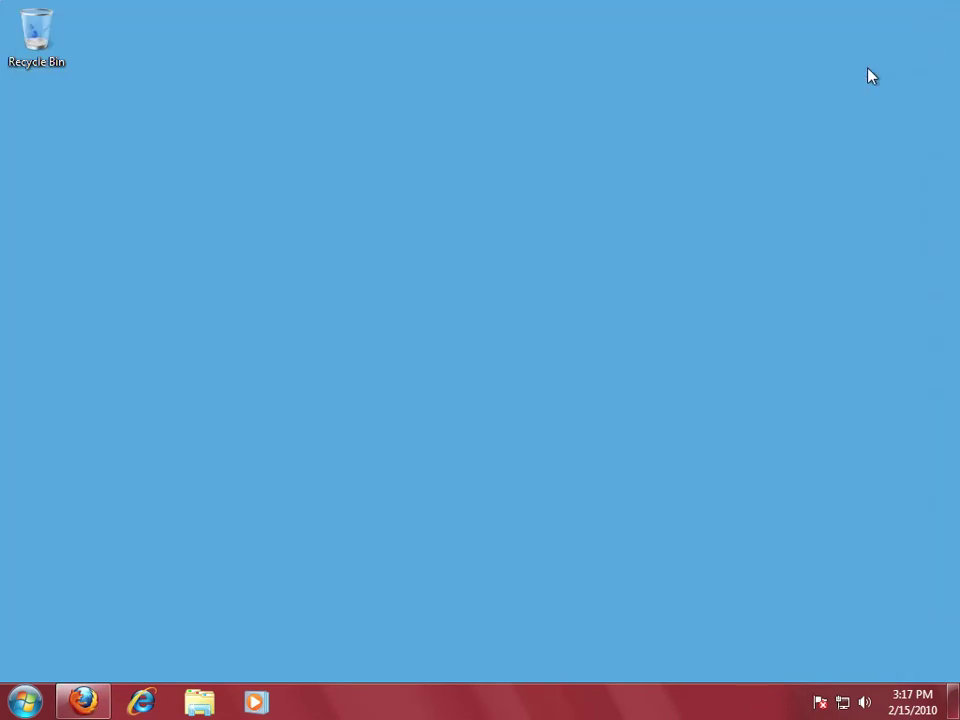
click(201, 702)
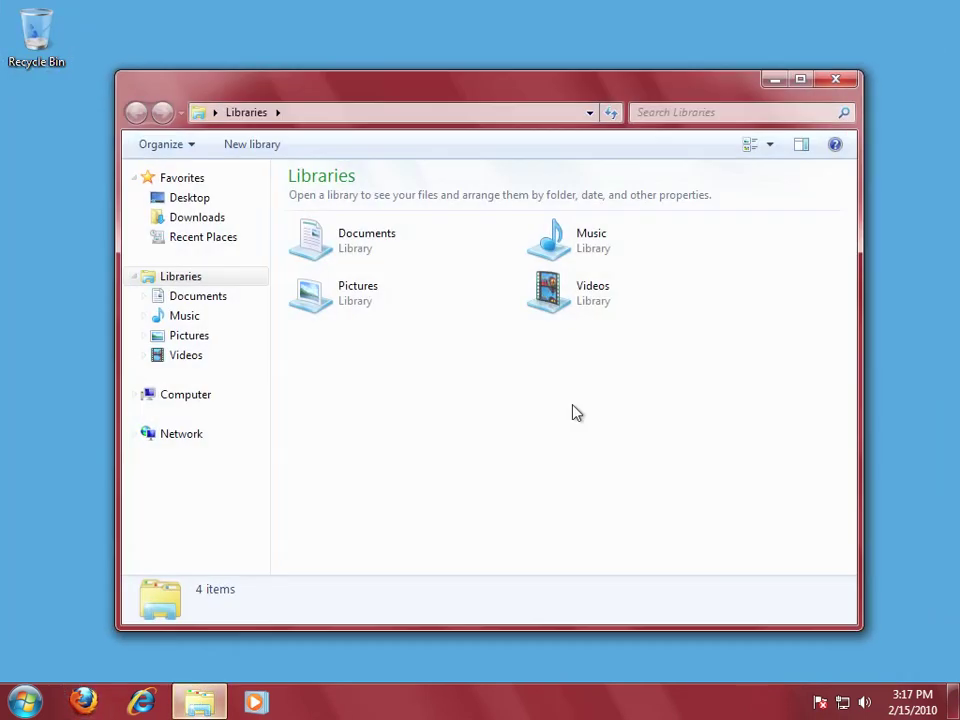
click(197, 227)
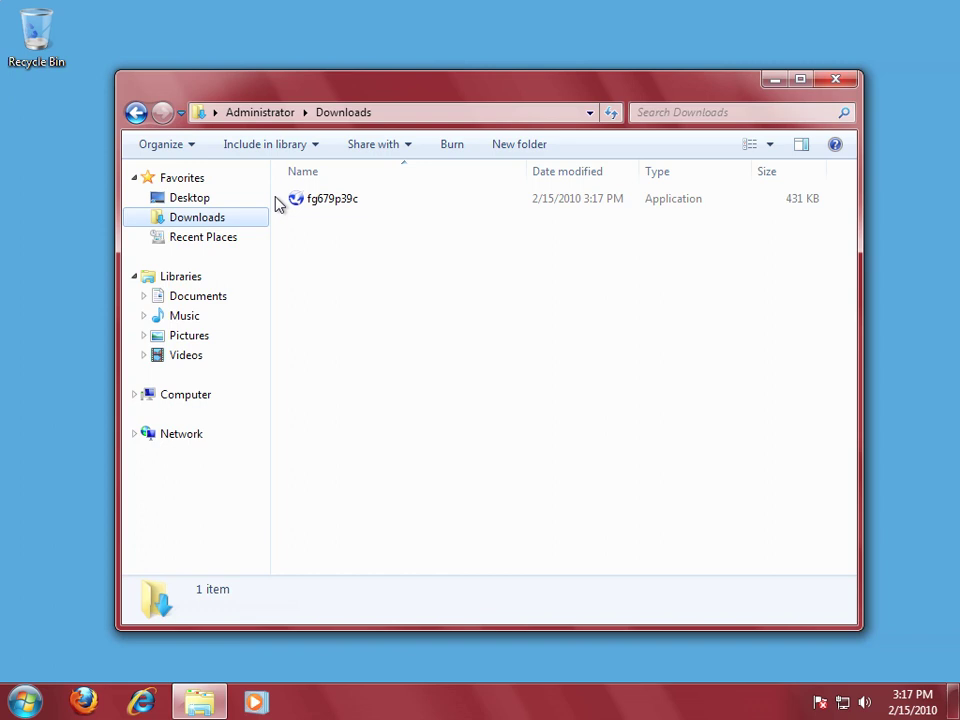
Run fg679p39c, confirm the security warning, and check Freegate's connection status.
double_click(304, 209)
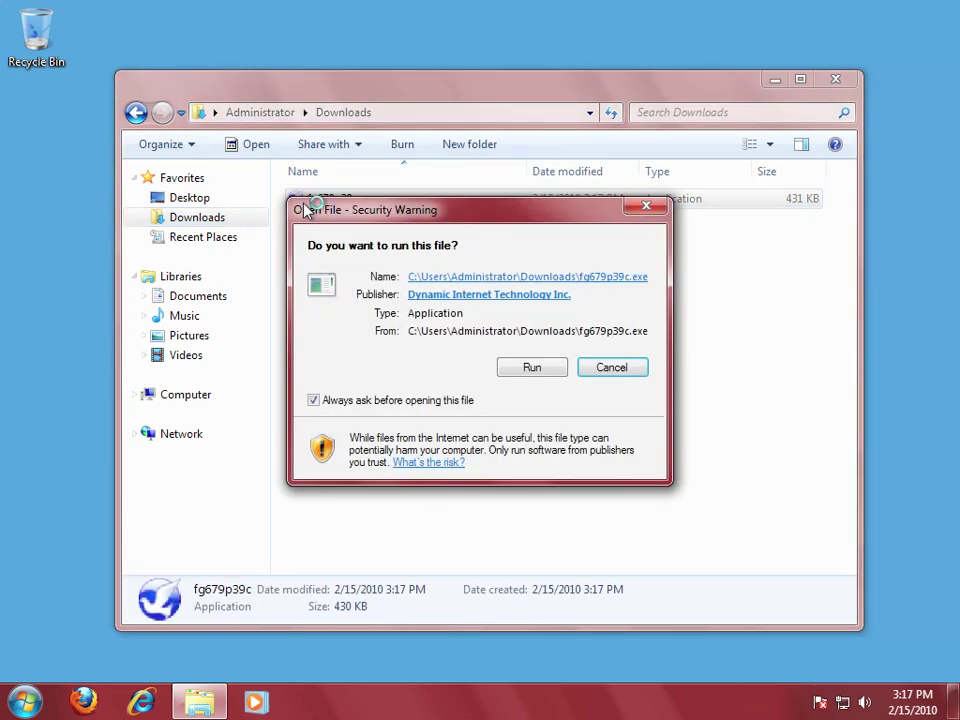
click(510, 369)
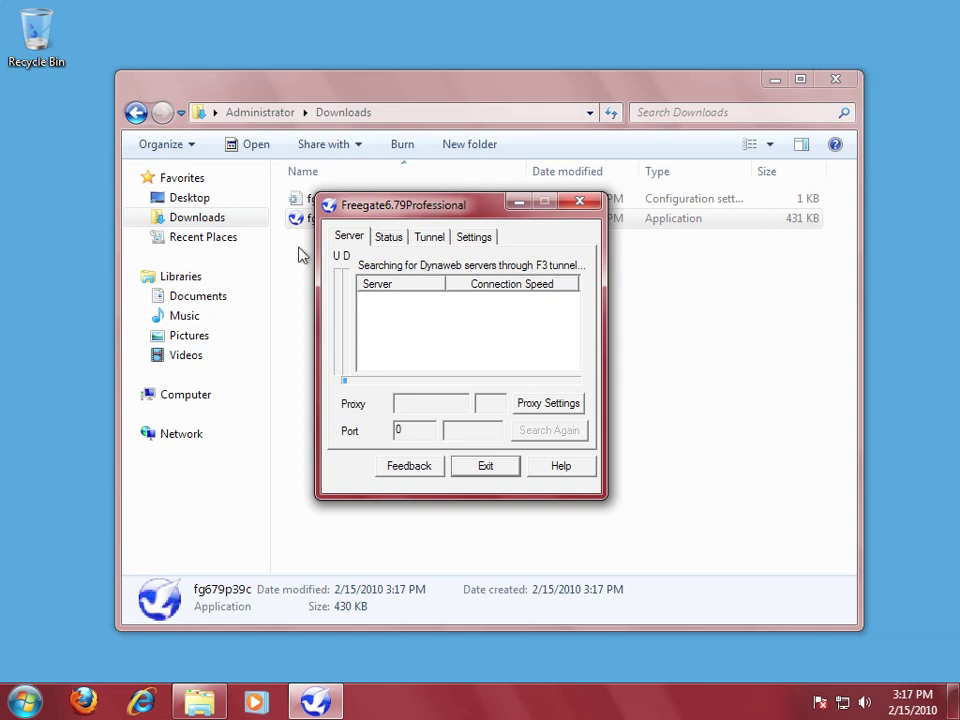
click(385, 238)
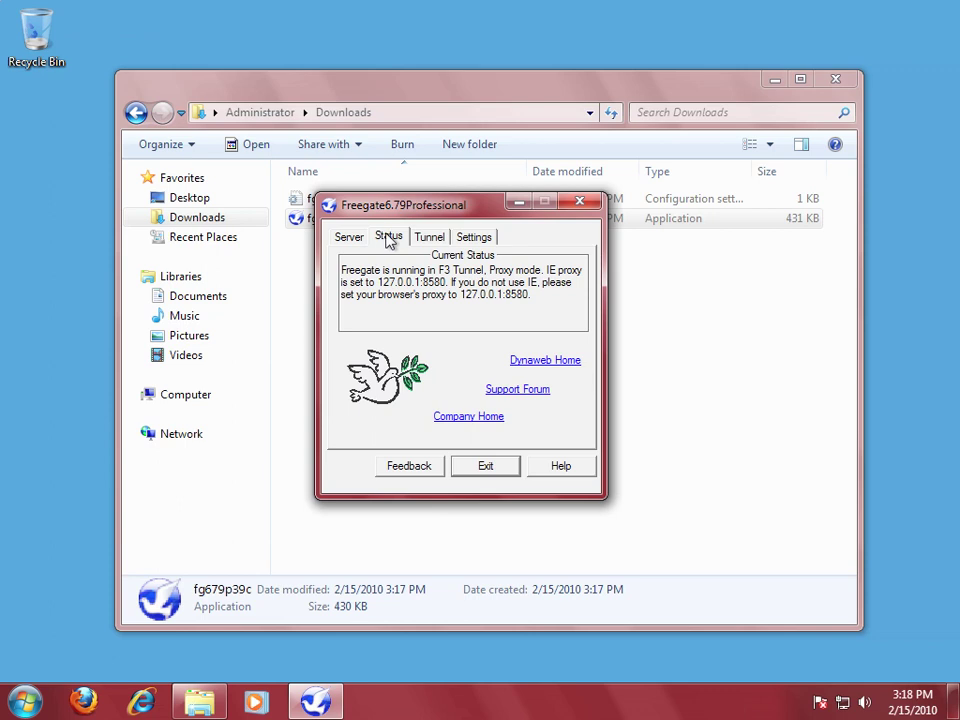
Review Freegate's tunnel, settings and option pages, ending on the server list with connection speeds.
click(430, 240)
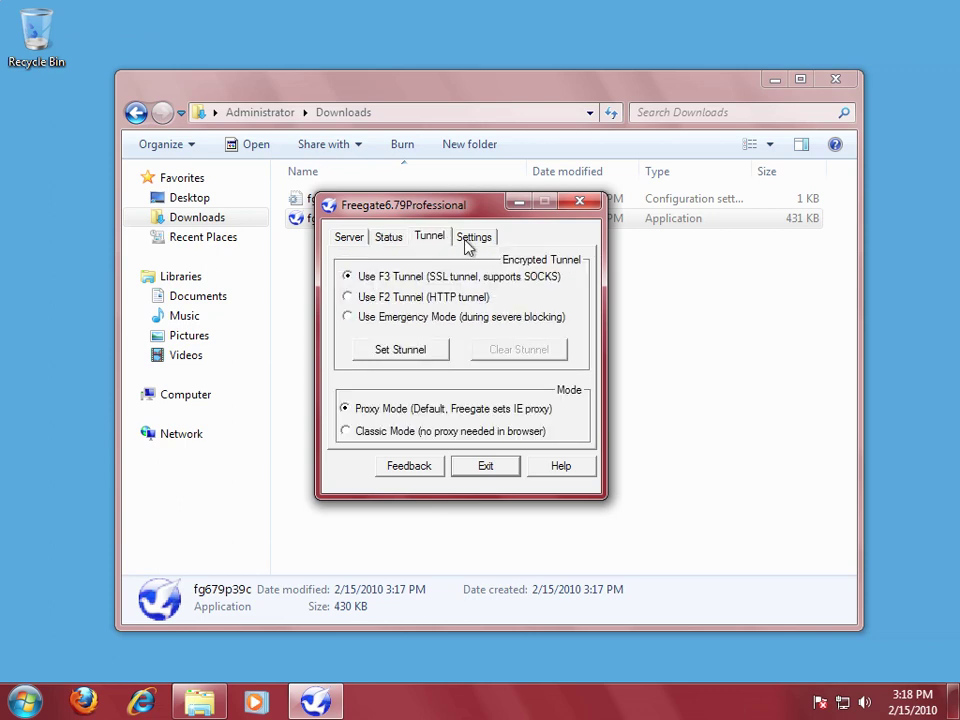
click(470, 240)
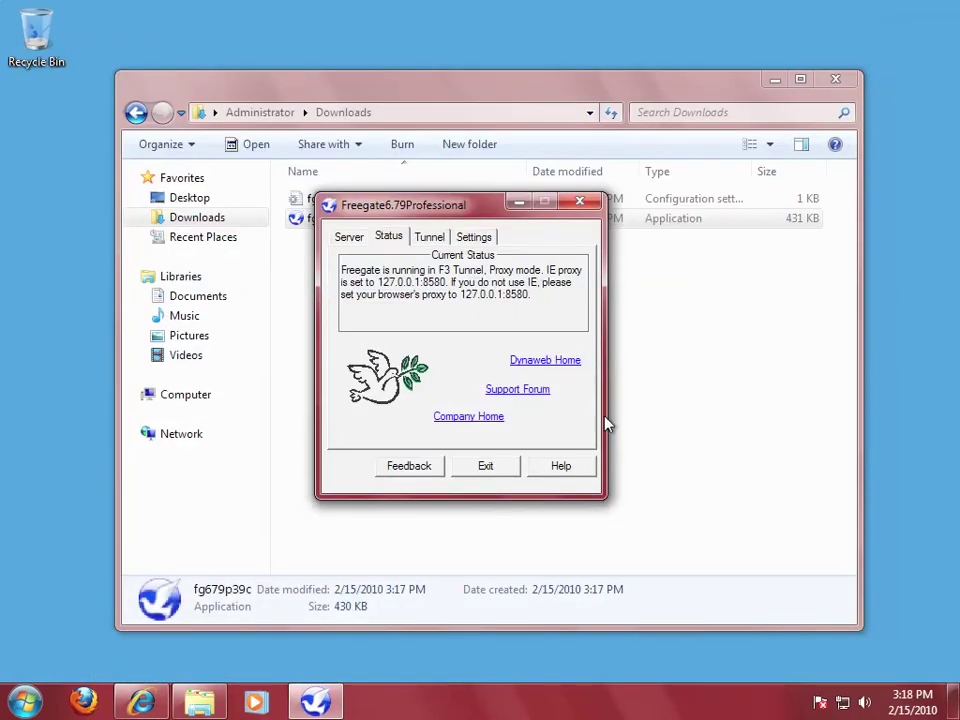
click(470, 238)
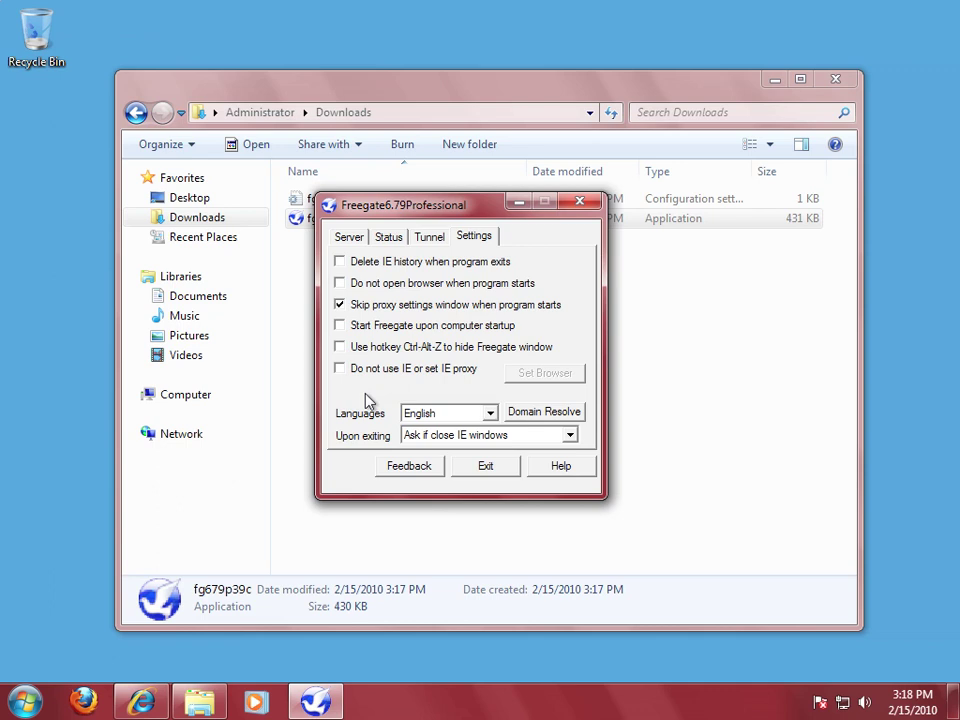
click(360, 238)
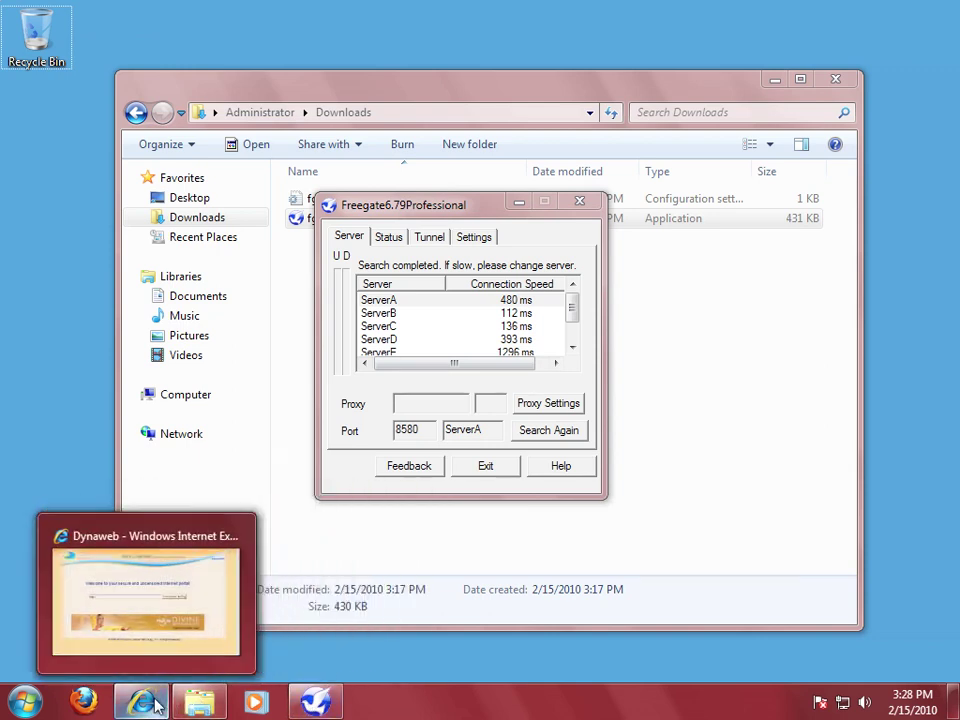
Bring Internet Explorer's Dynaweb portal page forward, then launch Firefox over it.
click(142, 704)
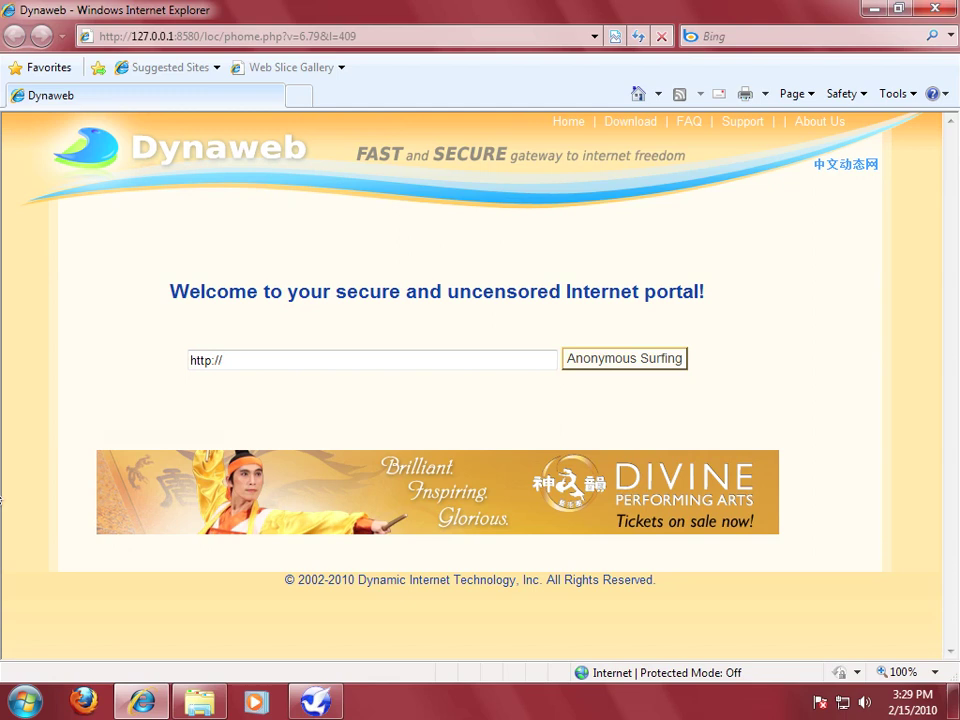
click(84, 699)
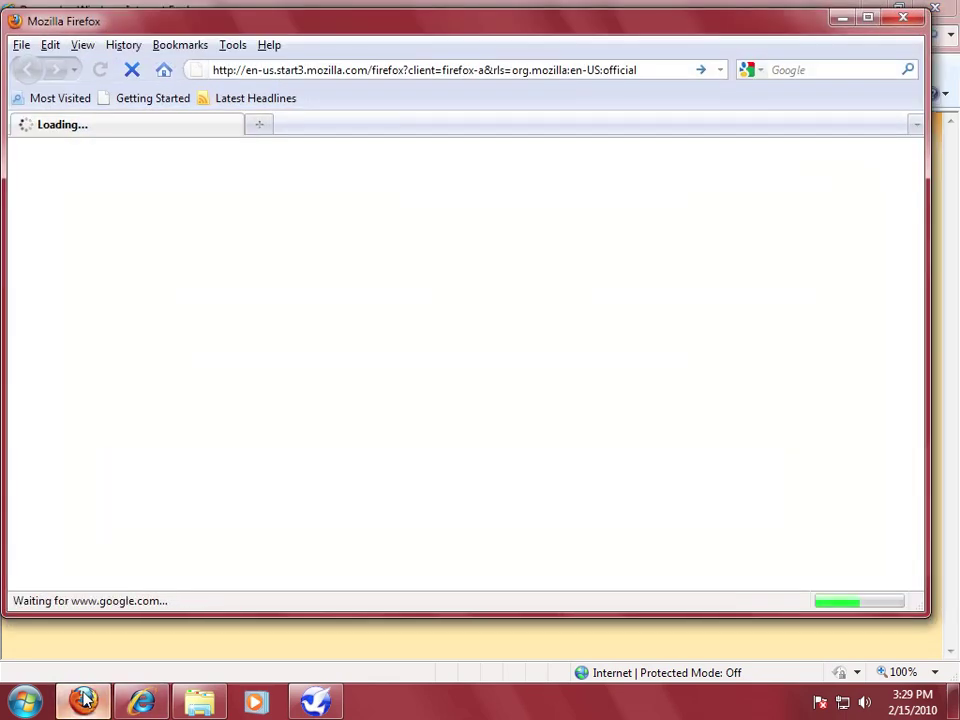
click(376, 67)
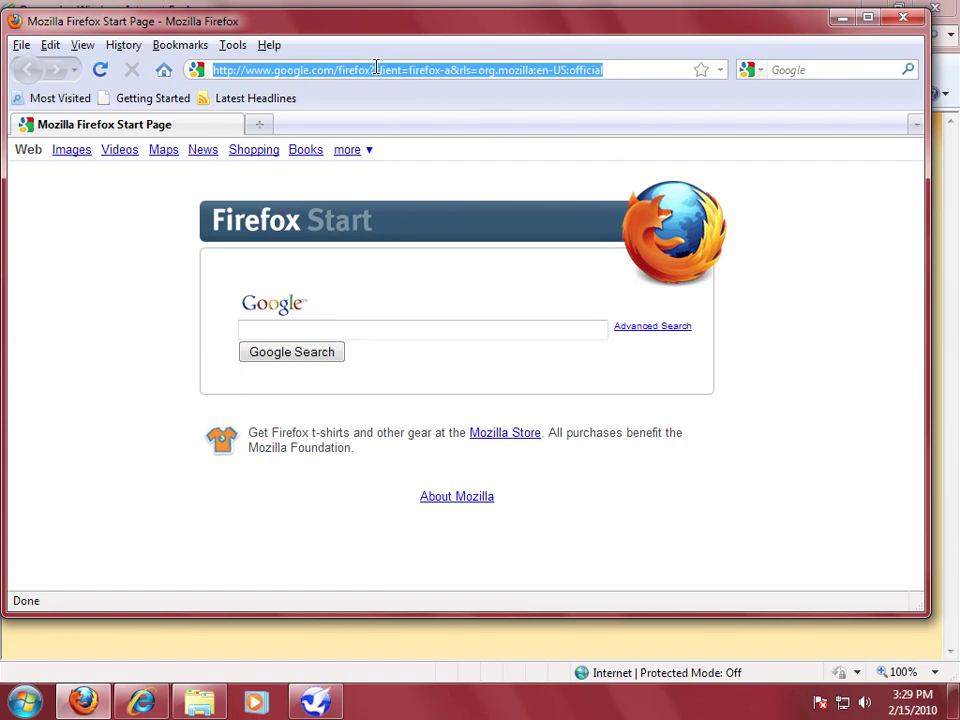
text(www)
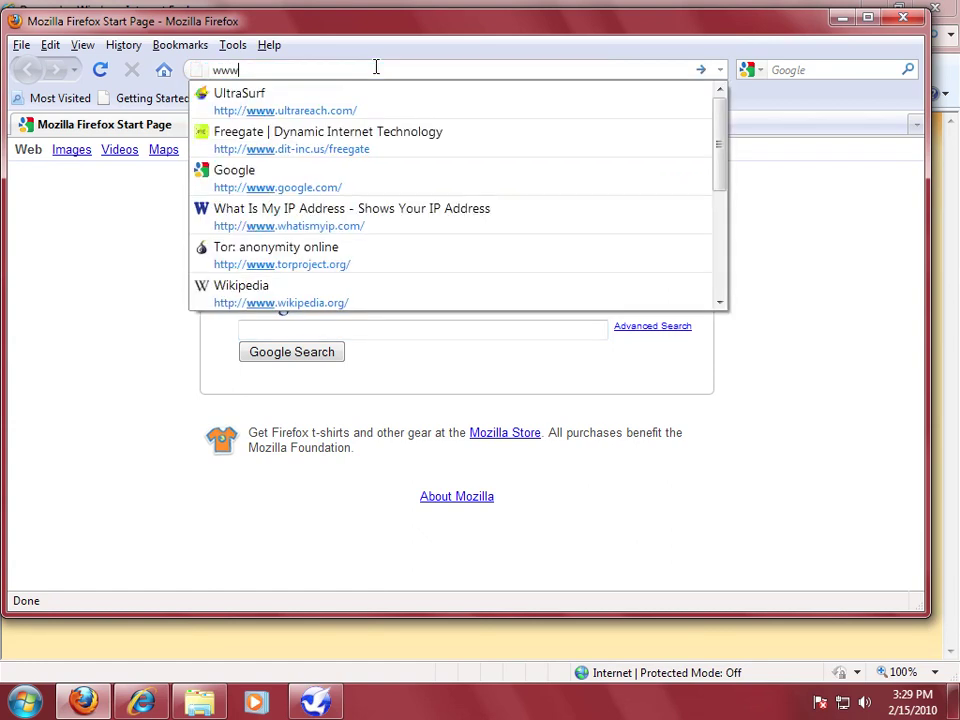
text(.whatismyip.com)
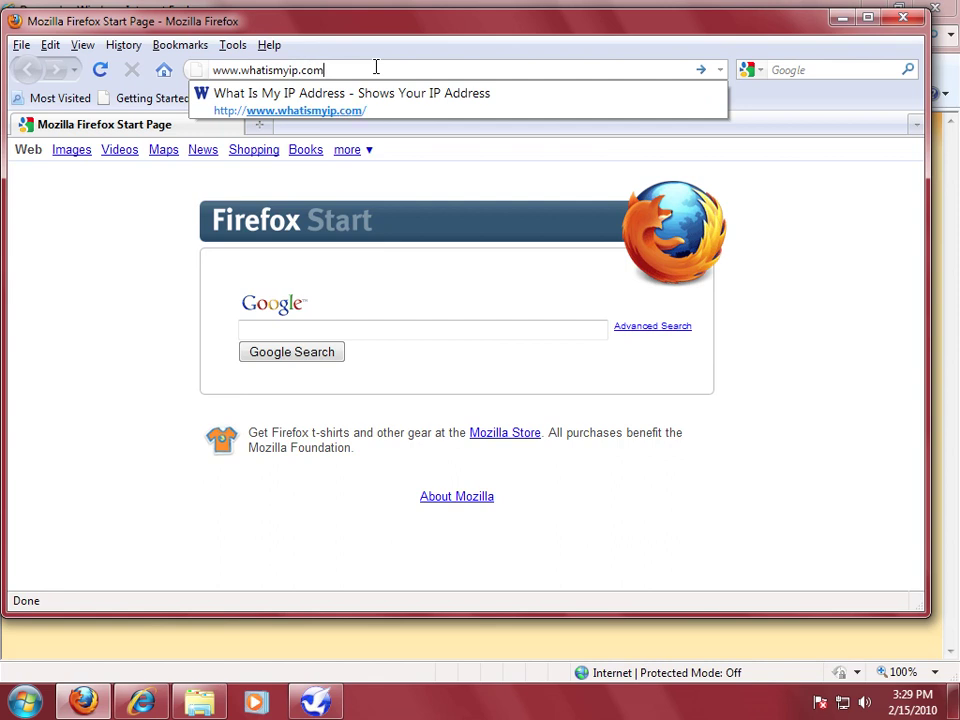
key(Return)
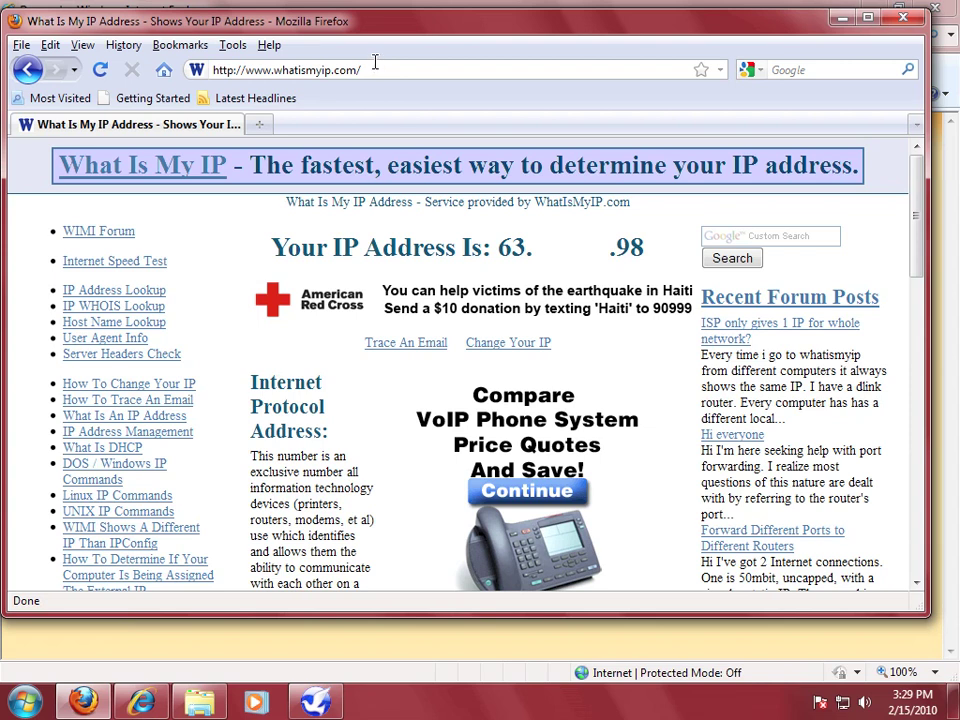
click(139, 701)
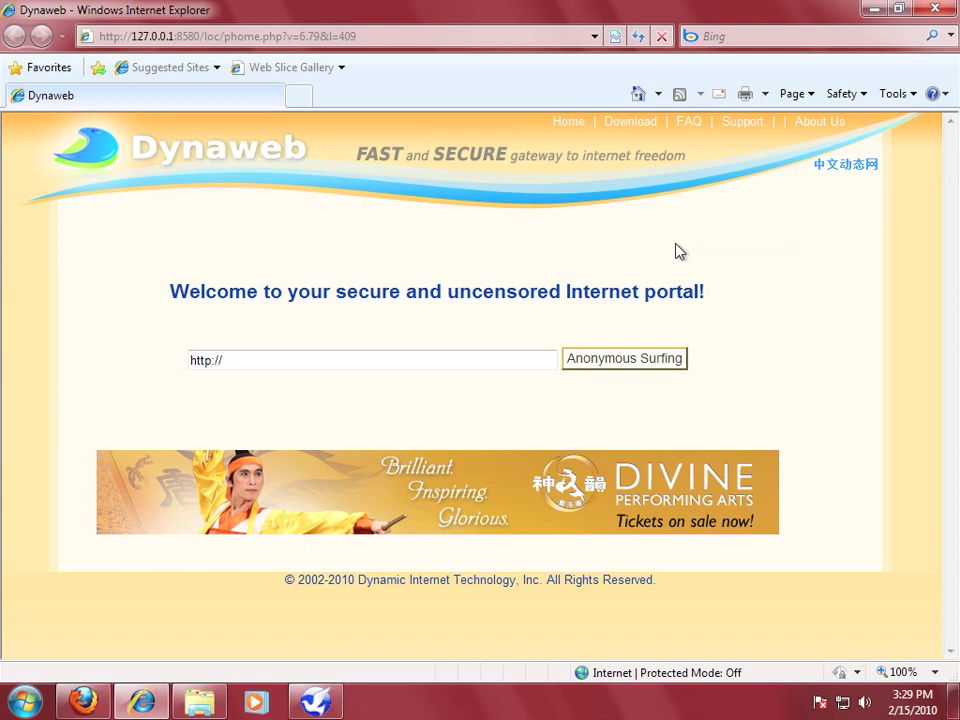
click(225, 361)
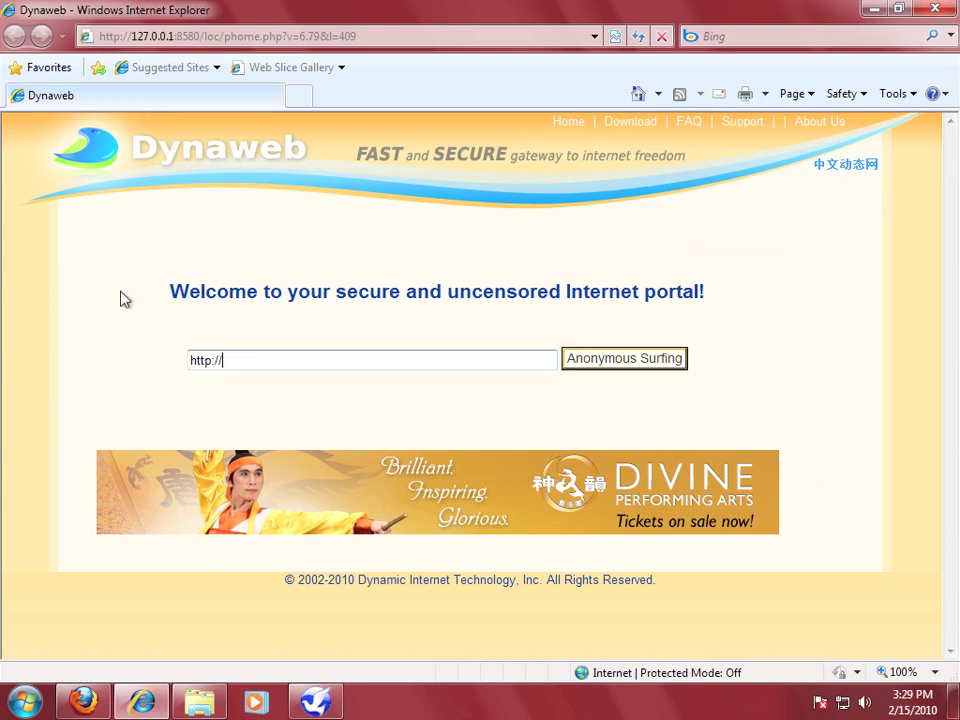
text(www.whatismyip.com)
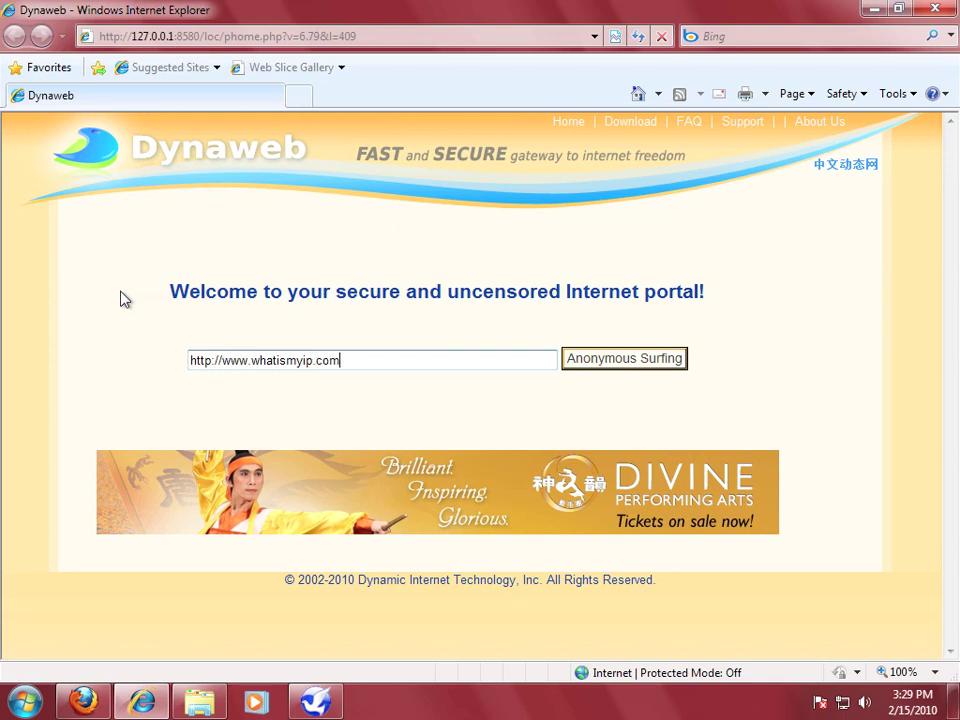
key(Return)
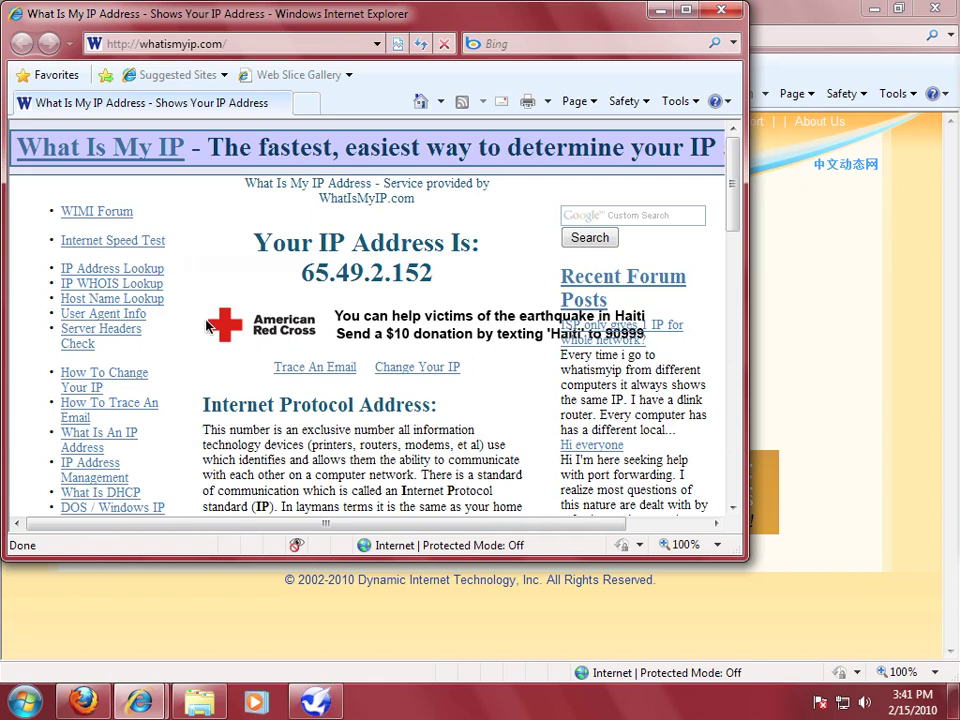
Enable 'Delete IE history when program exits', then exit Freegate, closing all IE windows.
click(330, 706)
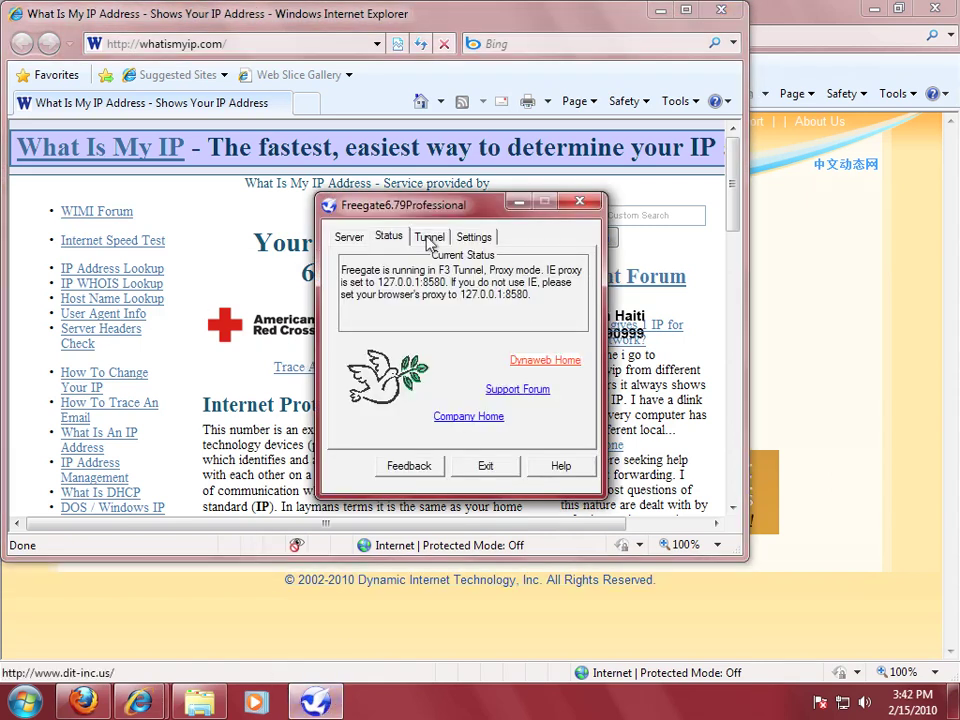
click(476, 237)
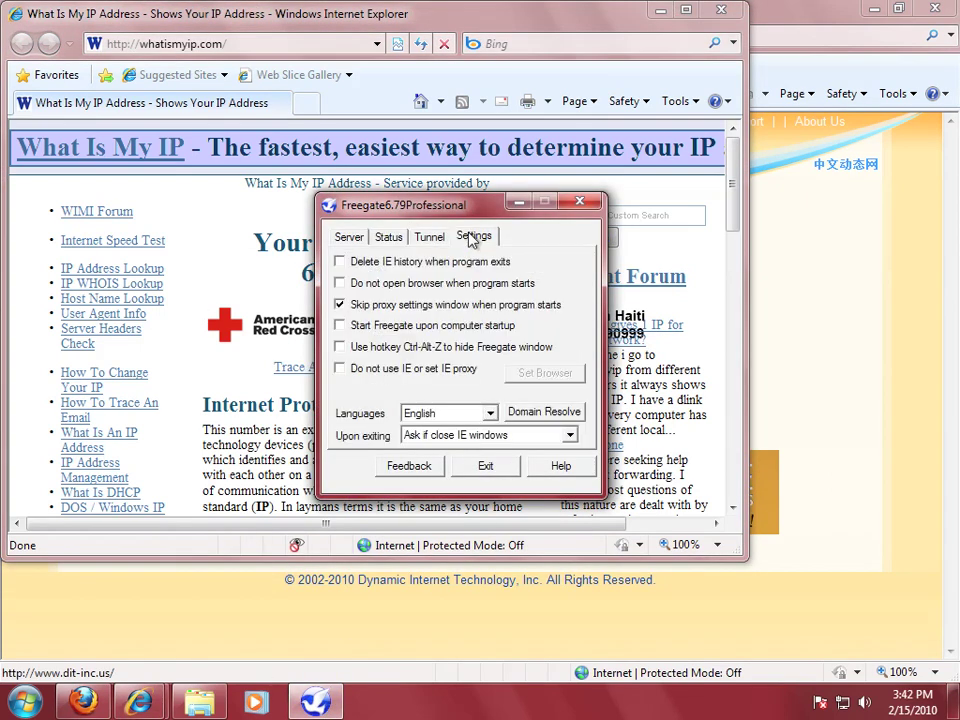
click(341, 262)
click(484, 472)
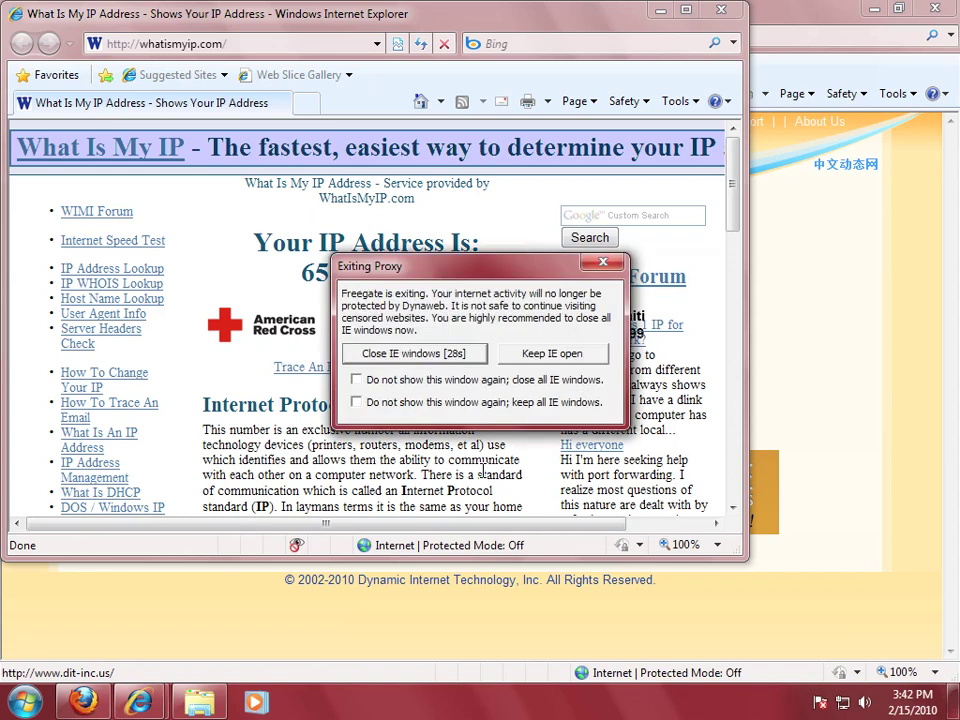
click(357, 381)
click(385, 354)
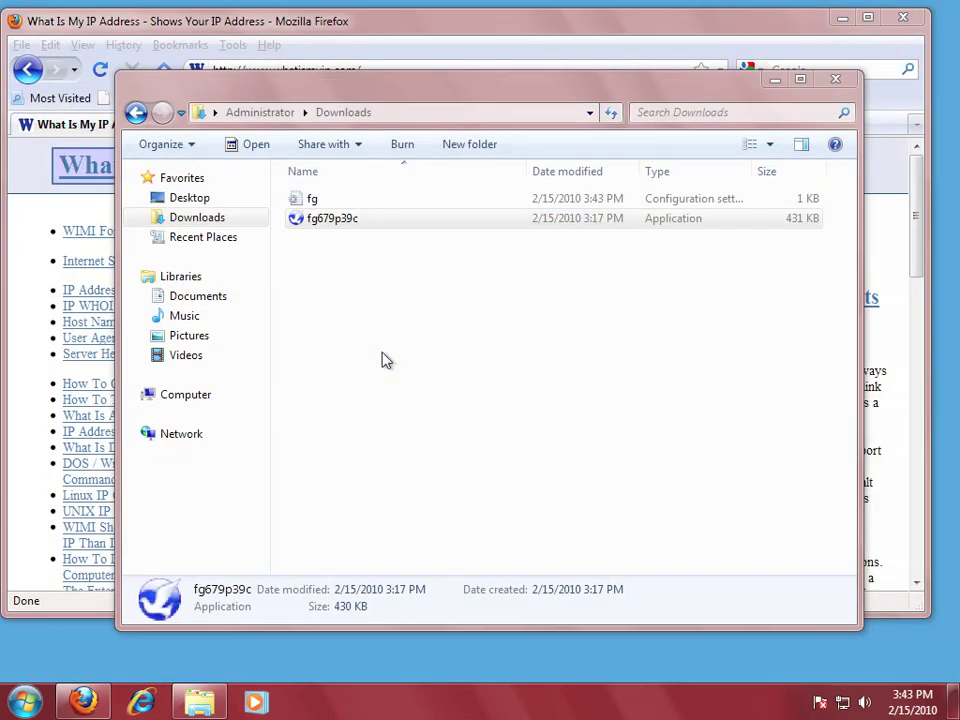